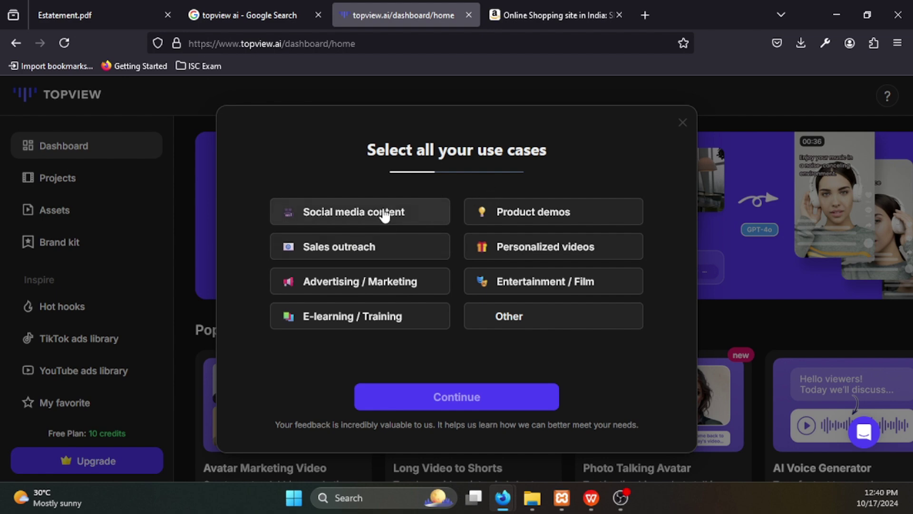
Answer the onboarding survey: Personalized videos and Social media content as use cases, Self-employed
click(540, 244)
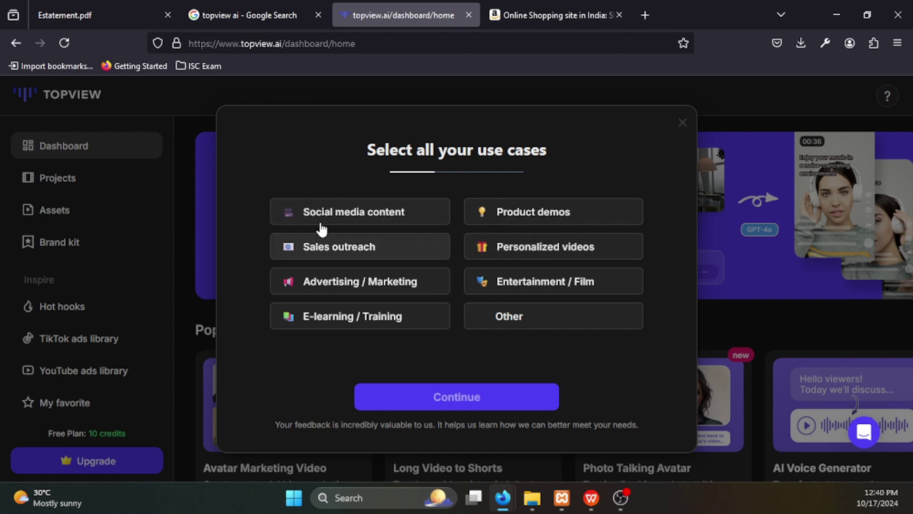
click(323, 217)
click(446, 396)
click(384, 215)
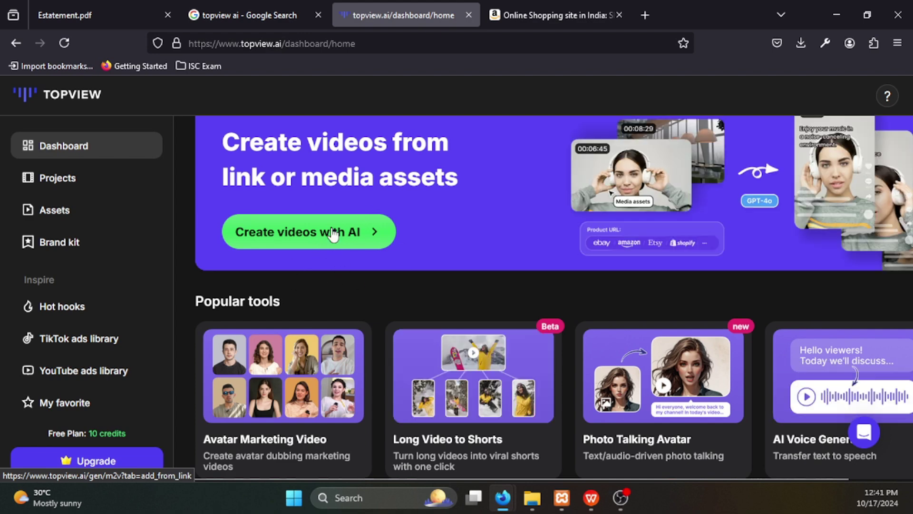
Choose 'Create videos with AI' and go to the product-link entry field
click(374, 231)
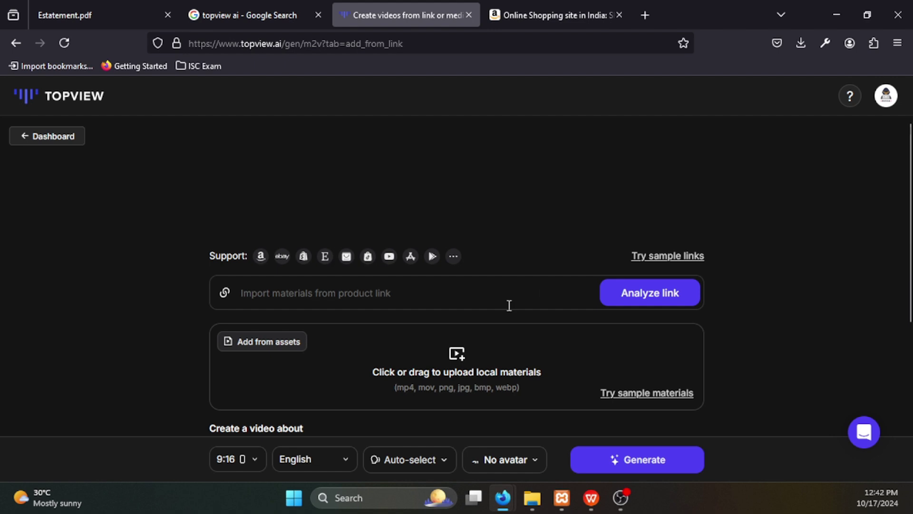
scroll(193, 228, down, 3)
scroll(218, 221, up, 3)
click(272, 290)
click(261, 258)
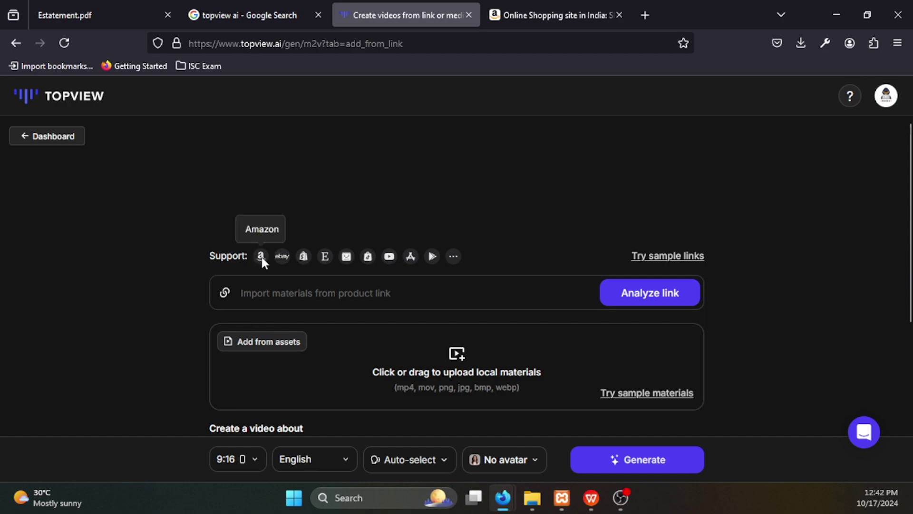
Open the OnePlus Bullets Z2 product page on Amazon, copy its URL, and return to TopView
click(523, 12)
scroll(402, 262, down, 5)
scroll(404, 260, down, 10)
scroll(408, 261, up, 3)
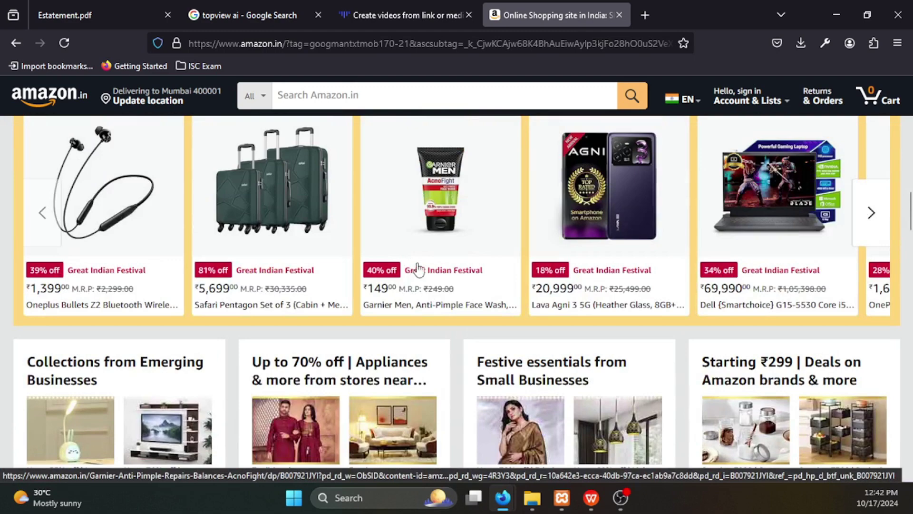
click(102, 190)
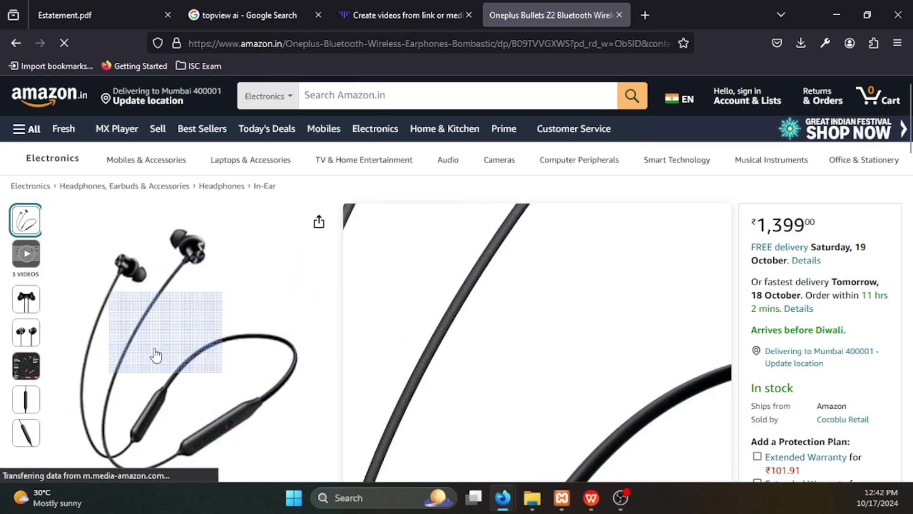
scroll(167, 340, down, 2)
scroll(166, 346, up, 2)
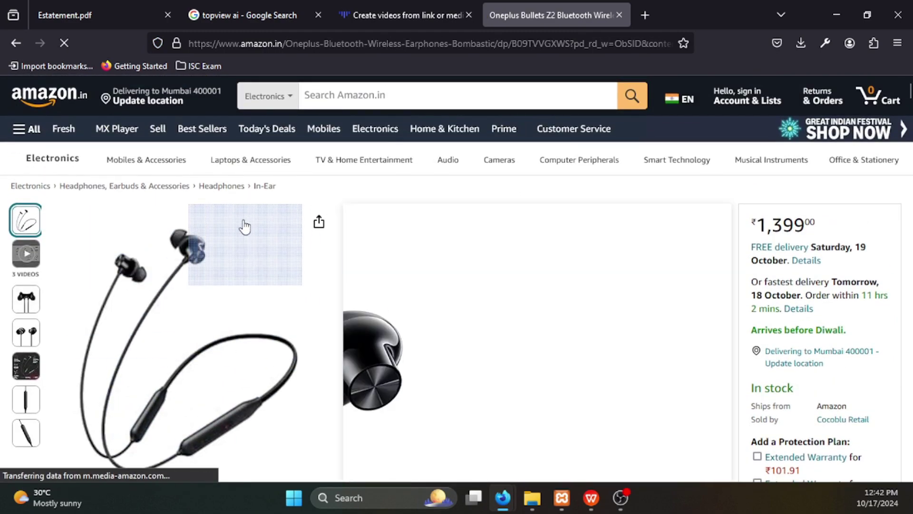
click(550, 44)
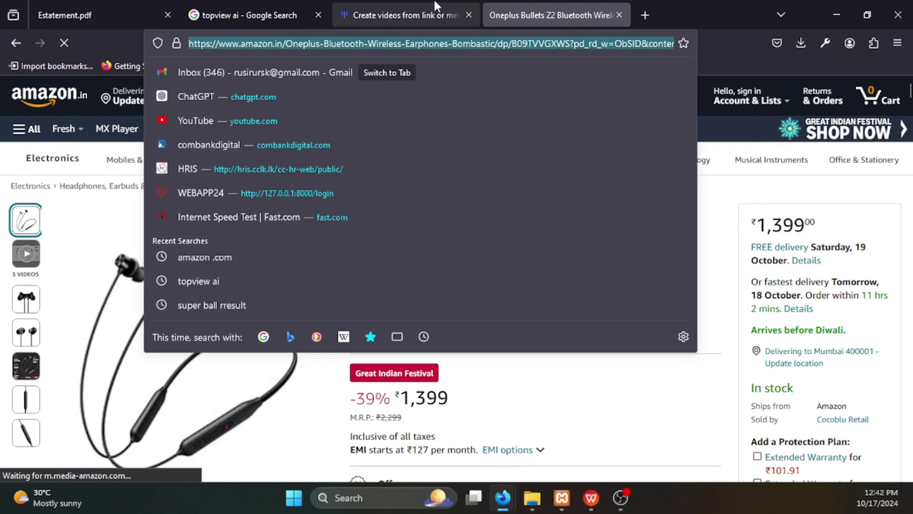
click(404, 15)
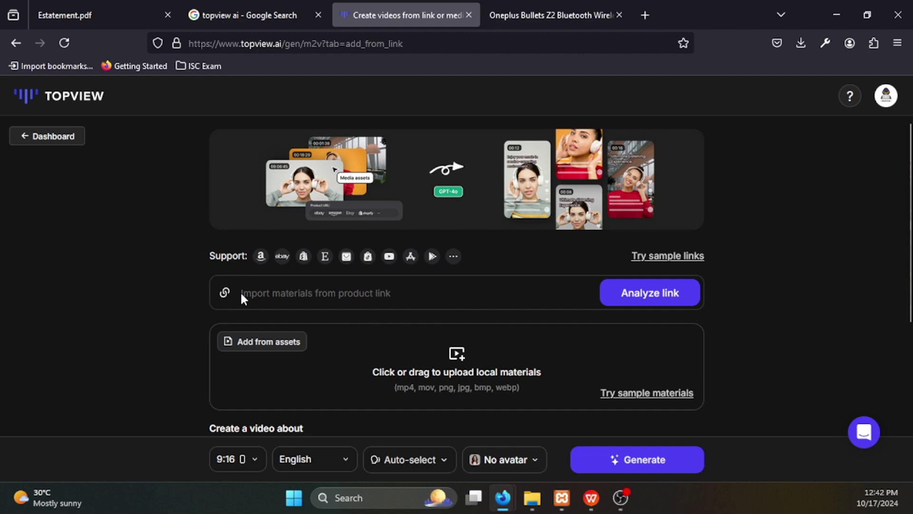
Paste the Amazon Bullets Z2 URL into the product-link field and run Analyze link
click(280, 291)
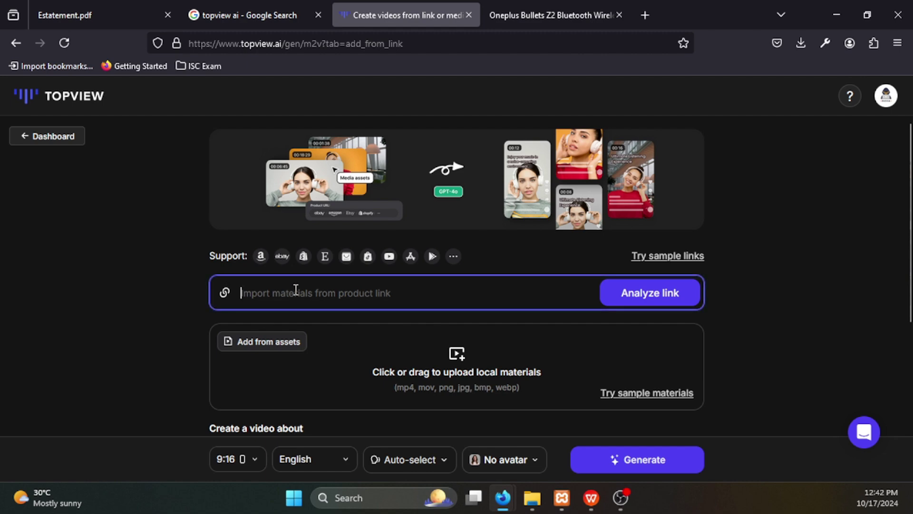
key(ctrl+v)
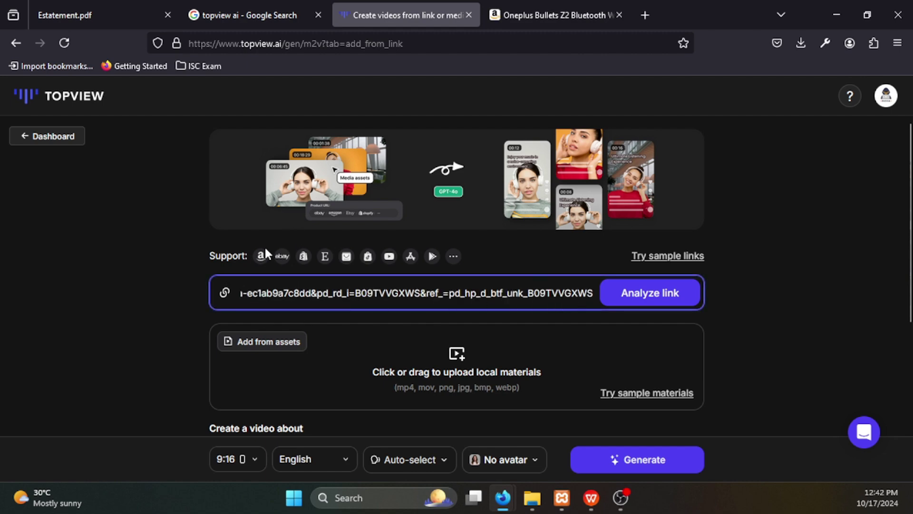
drag(554, 292, 41, 298)
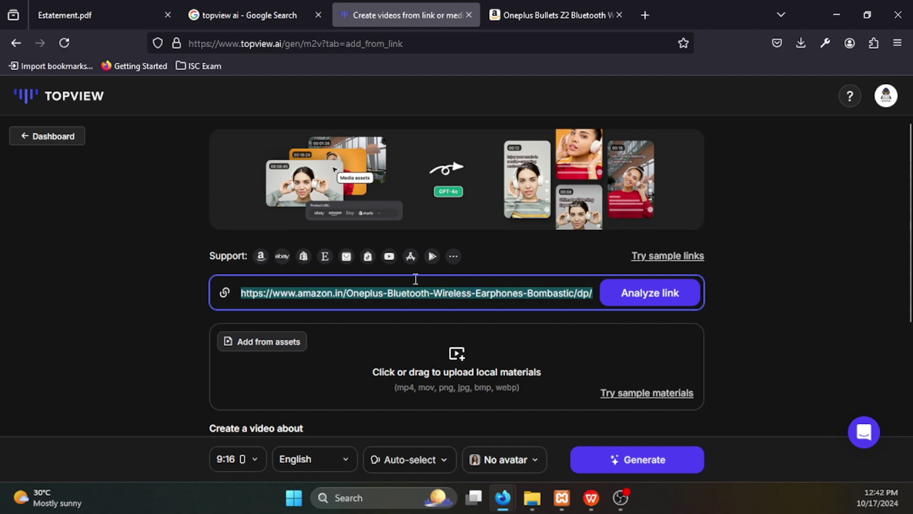
scroll(636, 317, down, 3)
click(650, 228)
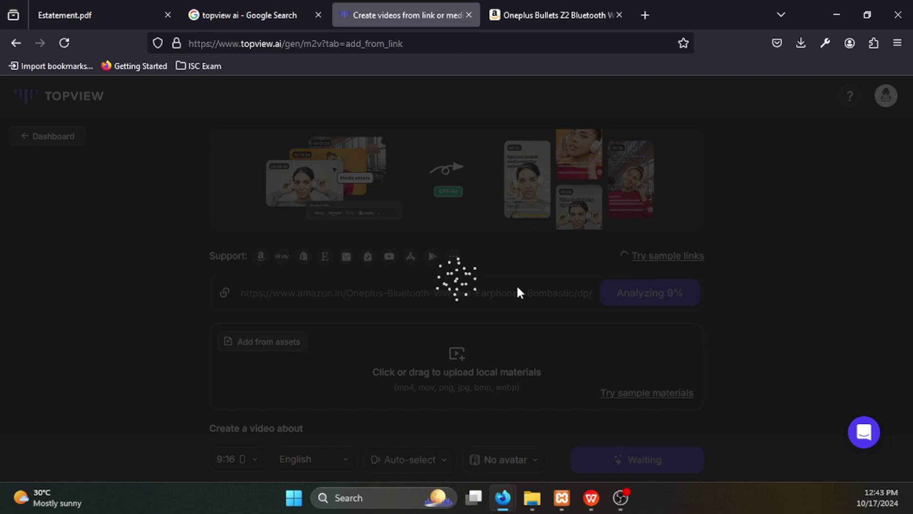
click(507, 15)
click(387, 13)
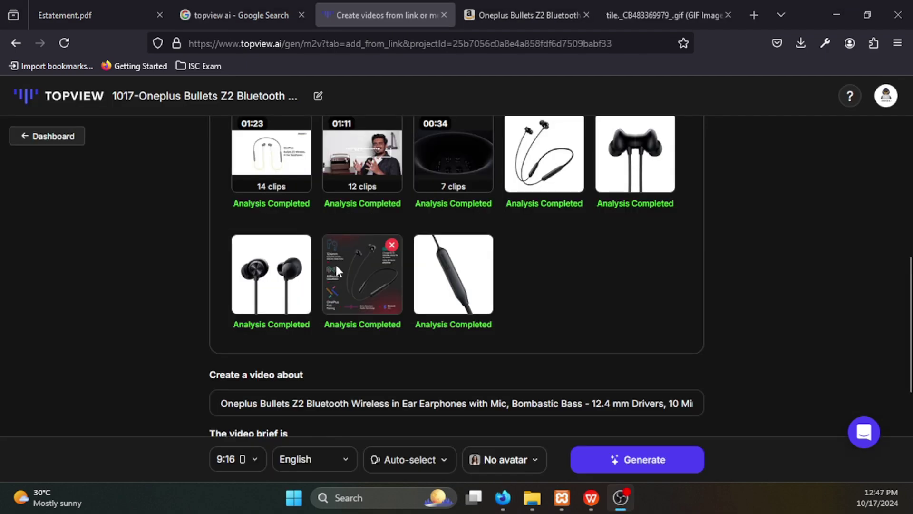
Review the generated video title and product brief, selecting the product name in the topic
scroll(389, 246, up, 3)
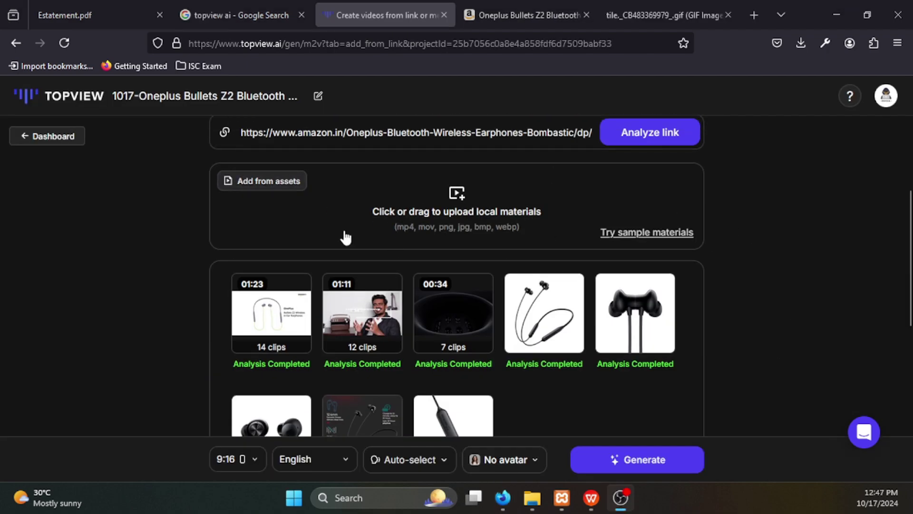
scroll(451, 285, down, 2)
scroll(338, 245, up, 3)
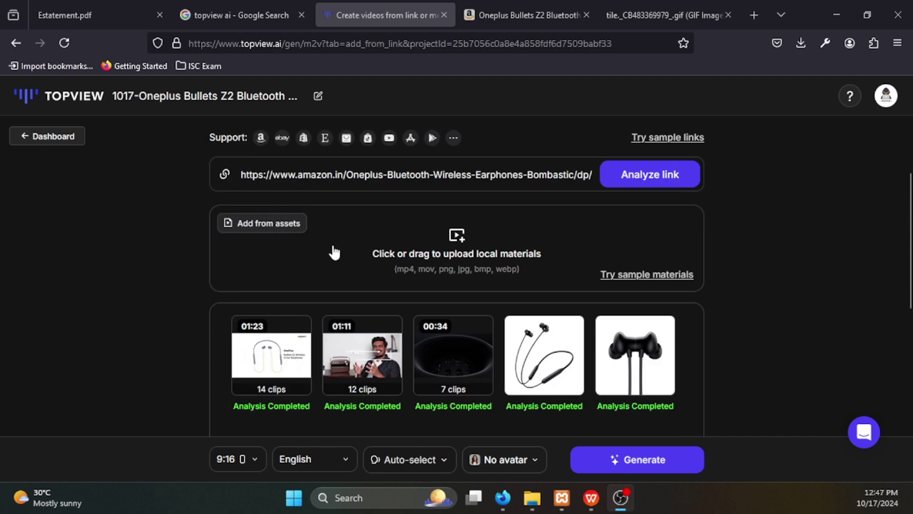
scroll(527, 251, down, 4)
scroll(394, 194, up, 1)
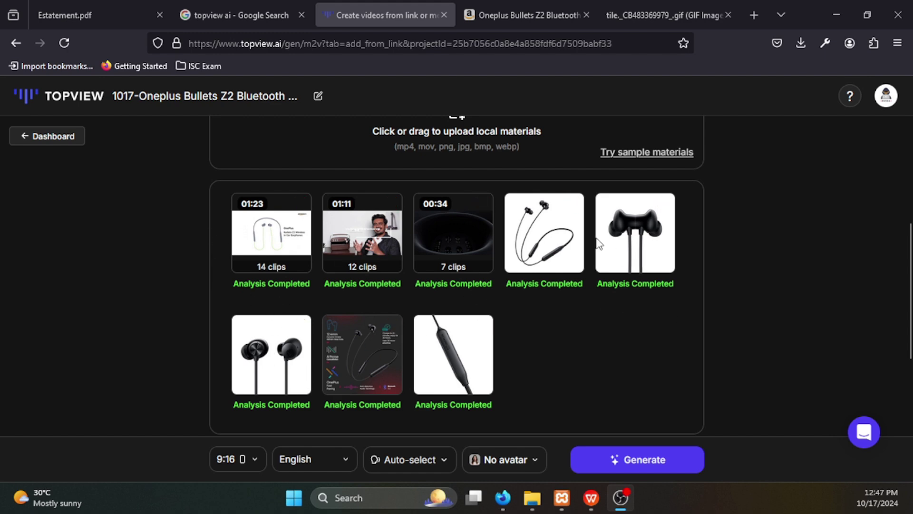
scroll(333, 285, down, 2)
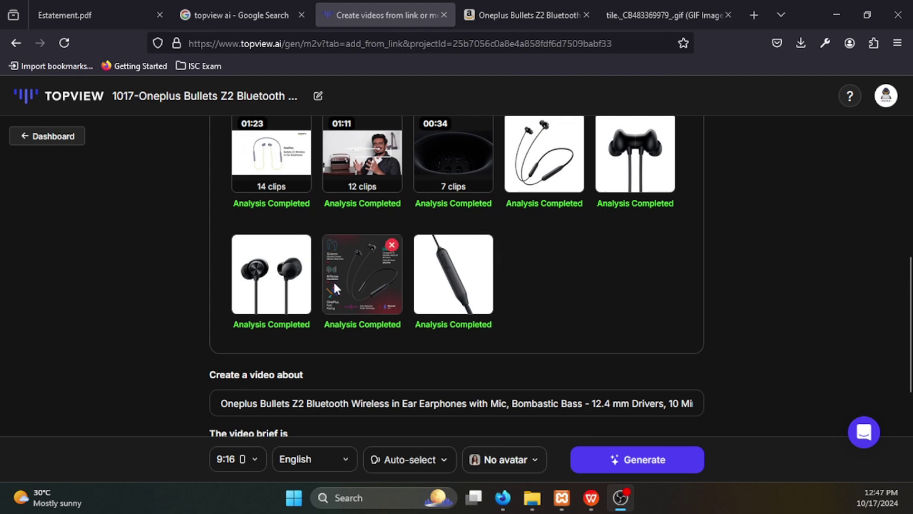
scroll(261, 281, up, 3)
scroll(303, 251, down, 6)
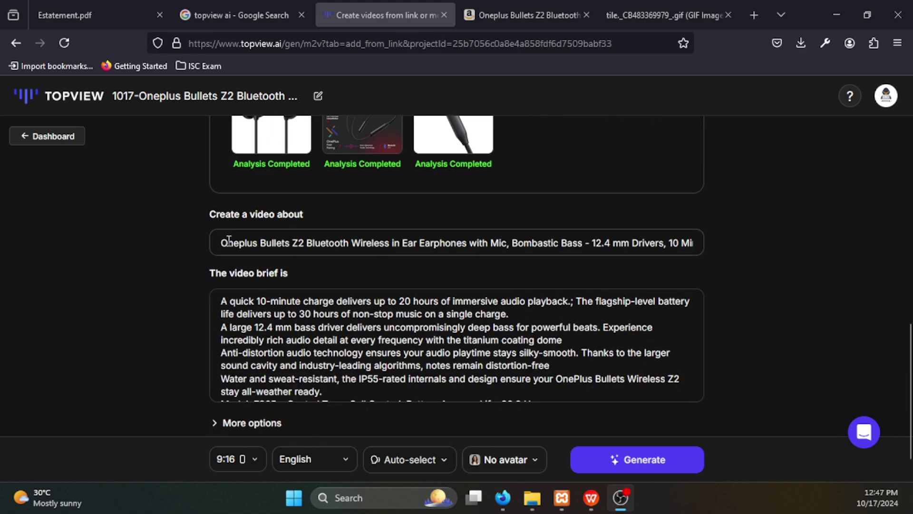
drag(226, 244, 292, 248)
click(346, 250)
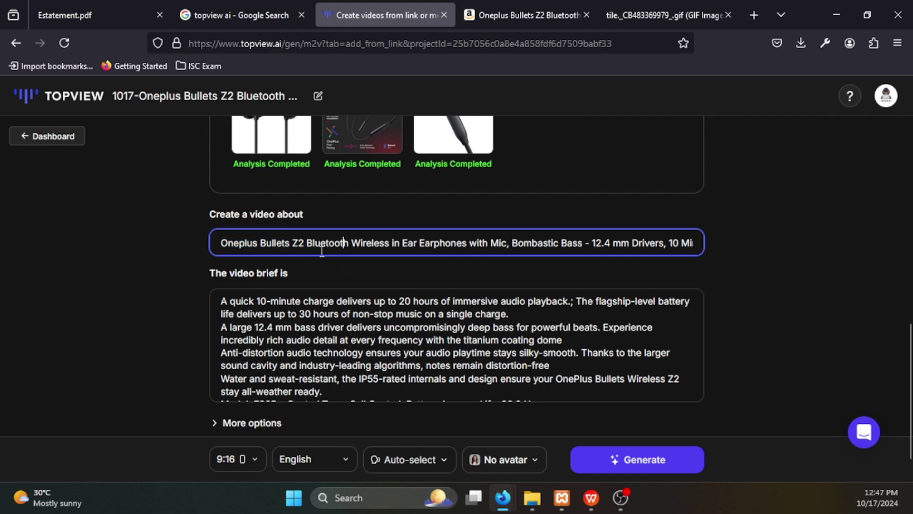
drag(217, 247, 335, 248)
scroll(292, 335, down, 1)
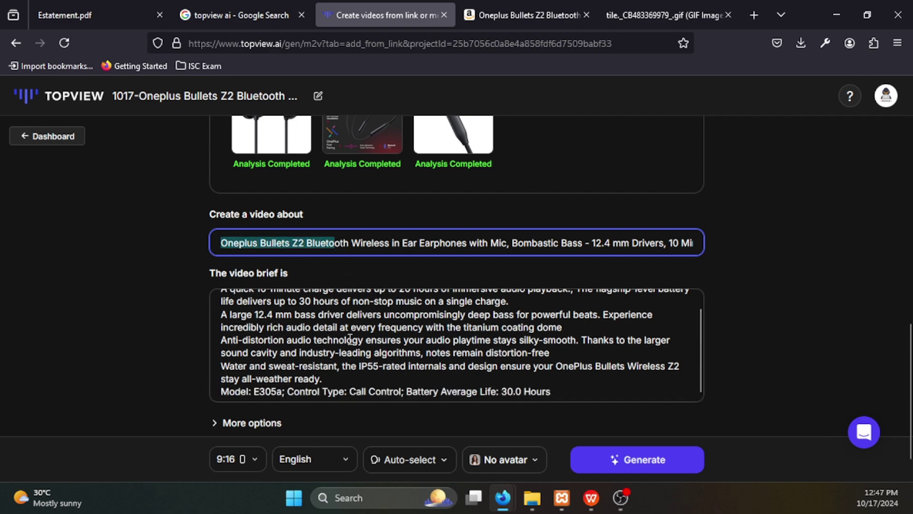
scroll(292, 336, down, 1)
drag(585, 358, 227, 288)
Check the extra settings such as Auto (30s–50s) length, then view the aspect-ratio choices
click(215, 389)
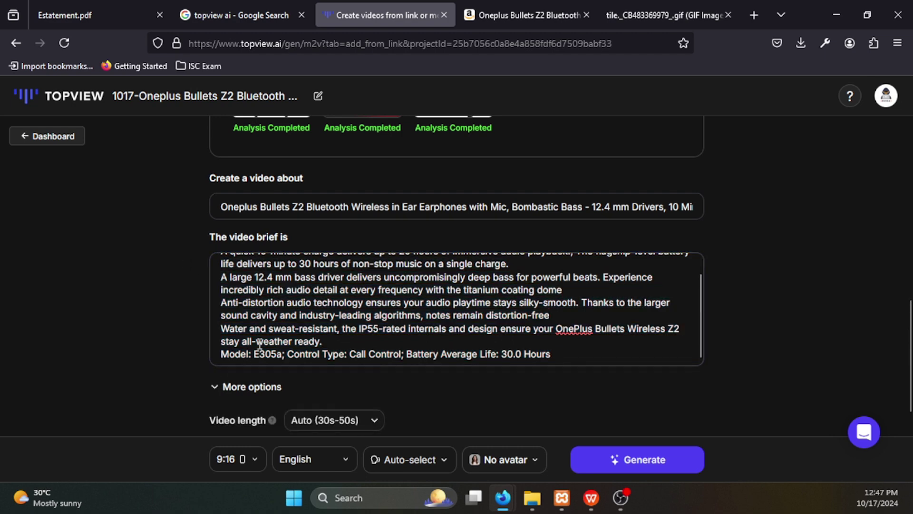
scroll(286, 285, down, 4)
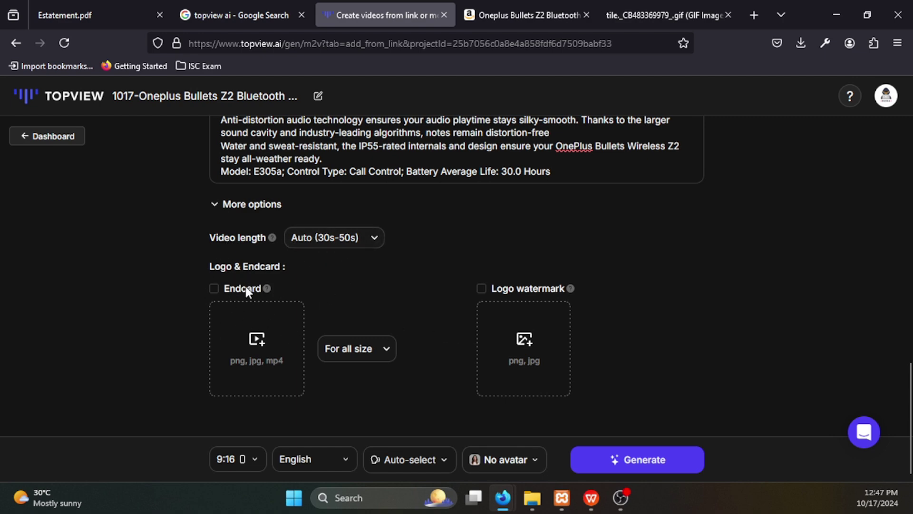
click(216, 205)
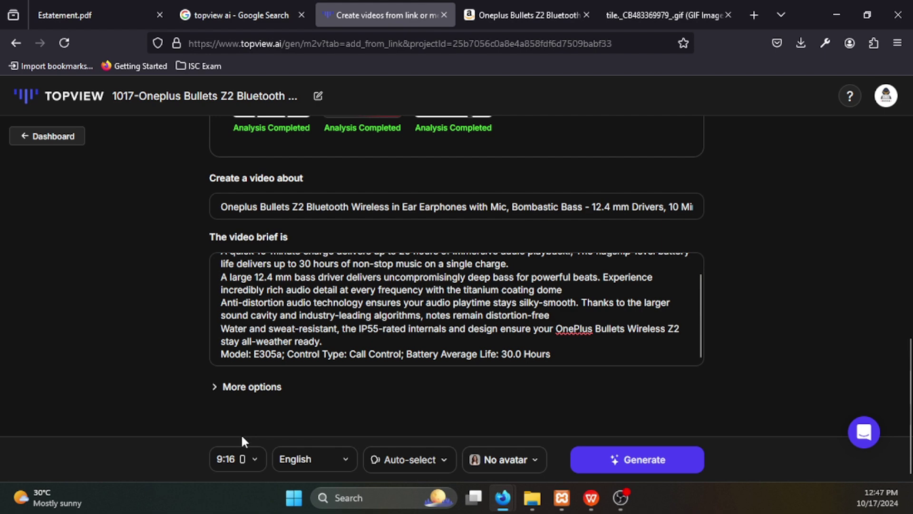
click(251, 461)
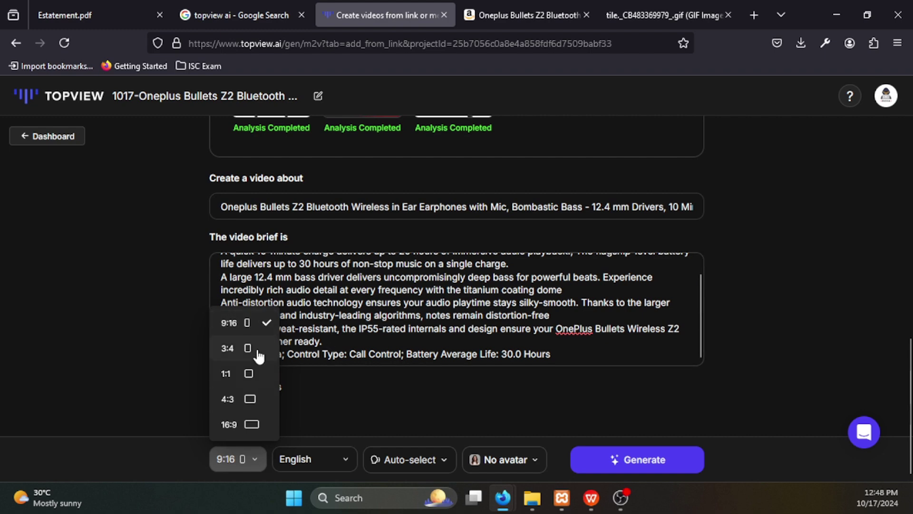
Keep the 9:16 ratio and leave the voiceover voice unchanged
click(338, 392)
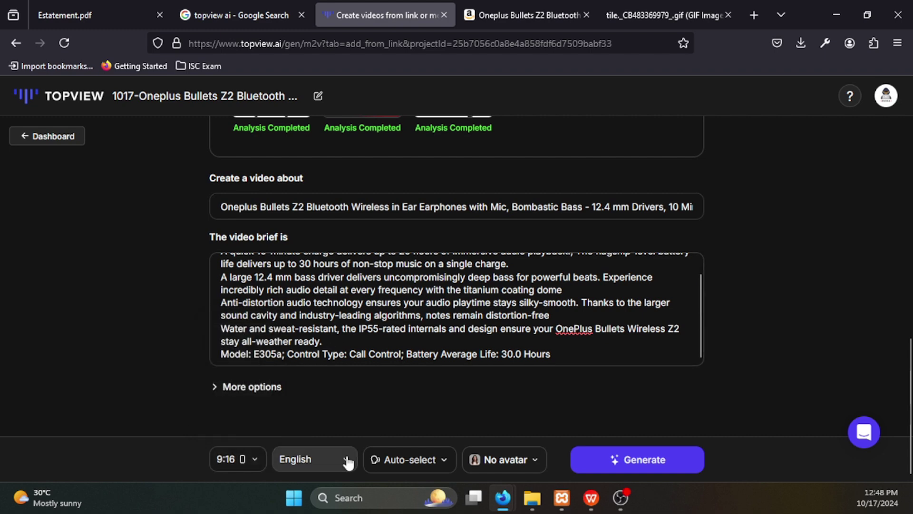
click(402, 458)
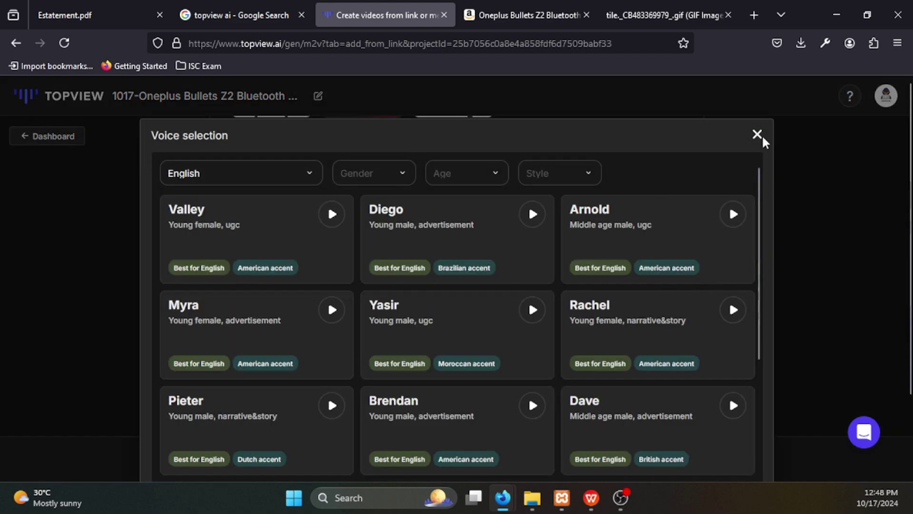
click(757, 135)
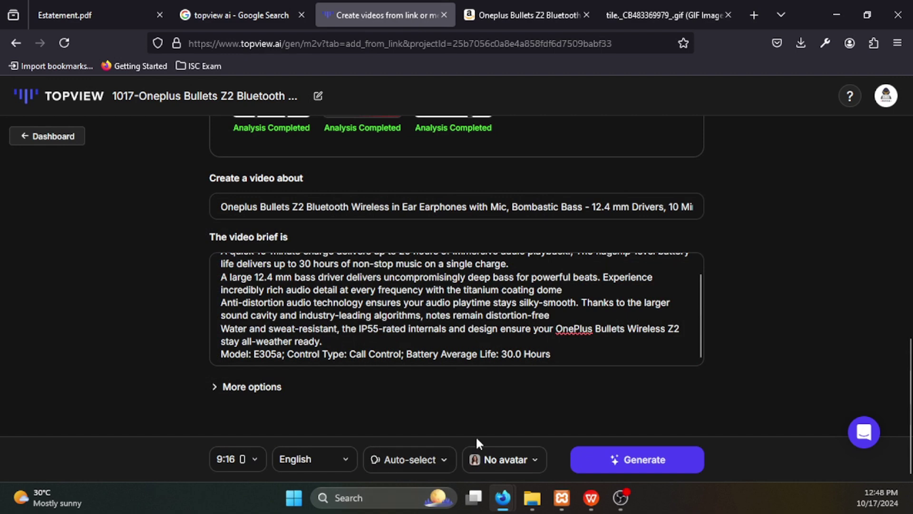
Apply an AI avatar presenter instead of No avatar and start generating the video
click(500, 463)
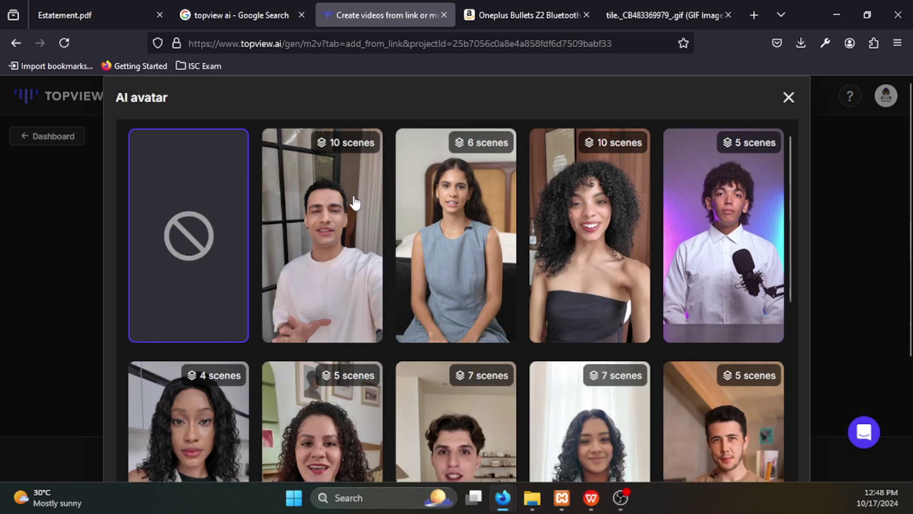
scroll(565, 319, down, 3)
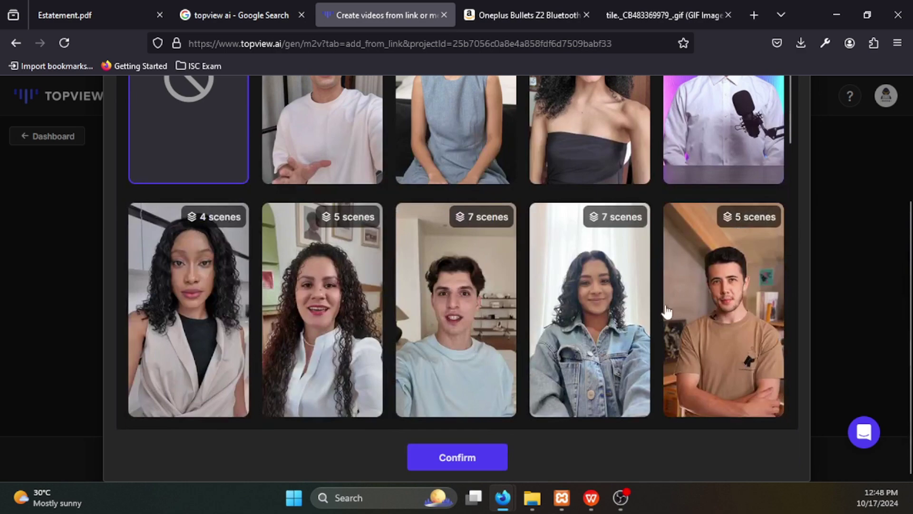
scroll(376, 335, up, 1)
scroll(376, 335, up, 2)
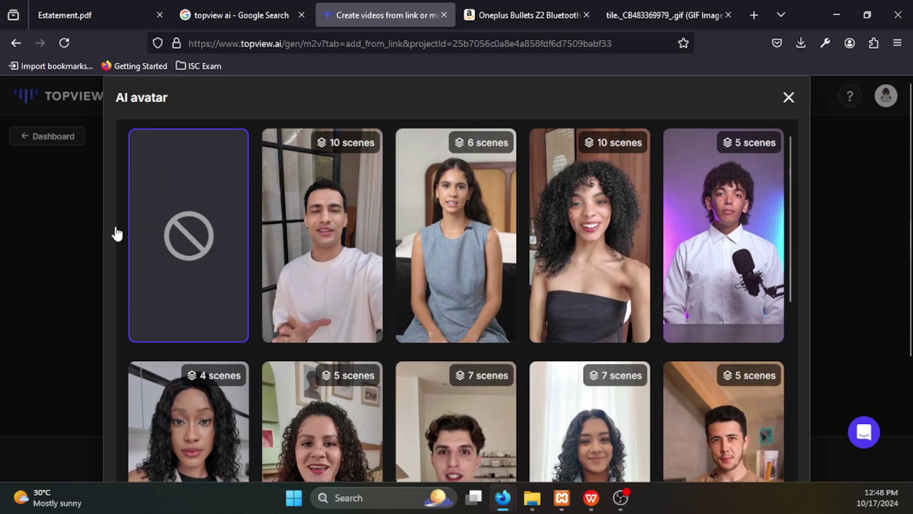
click(476, 204)
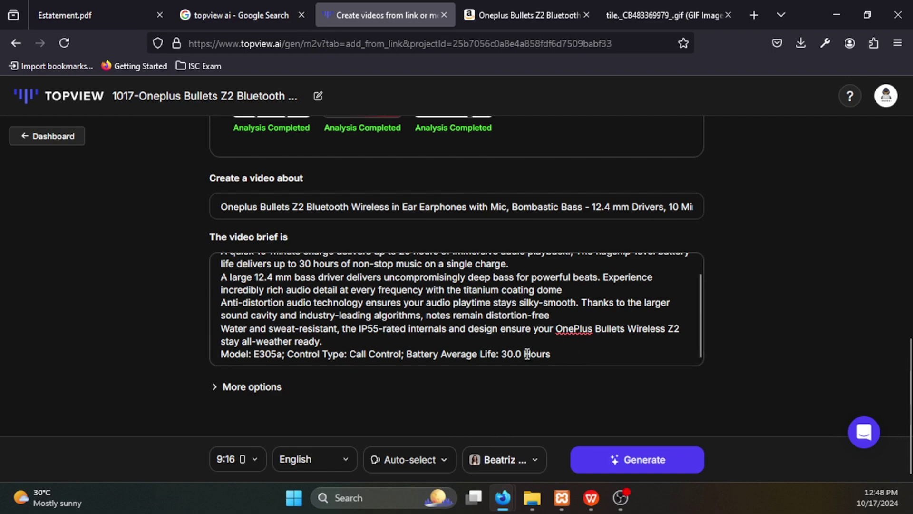
click(651, 452)
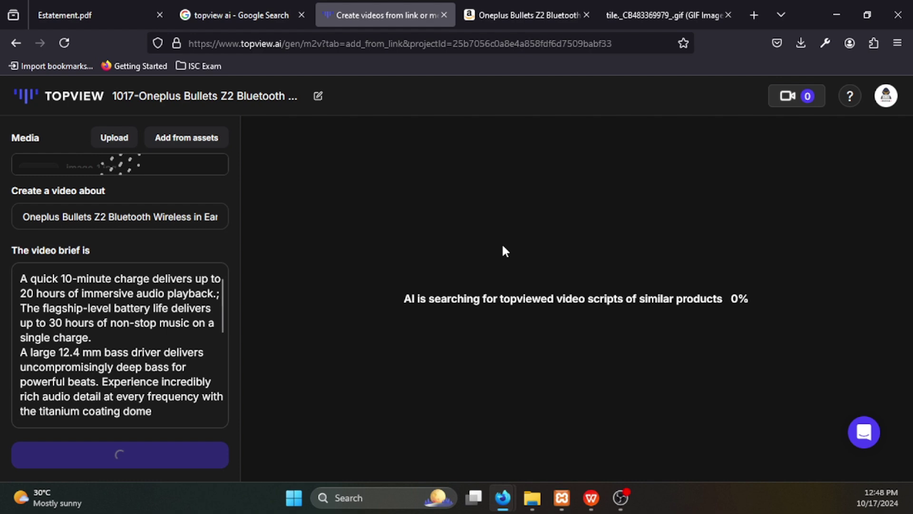
Scroll through the generated #1 and #2 scripts and the avatar preview
scroll(177, 378, down, 5)
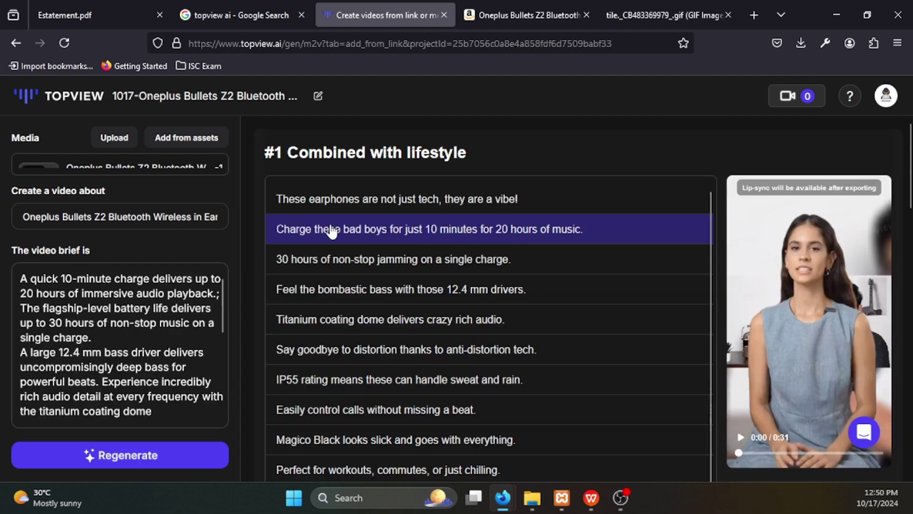
scroll(808, 258, down, 2)
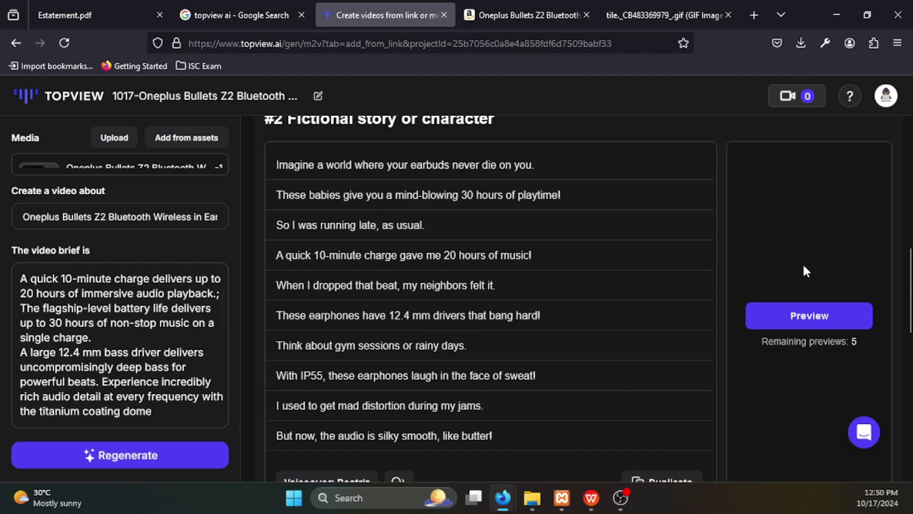
scroll(637, 305, up, 2)
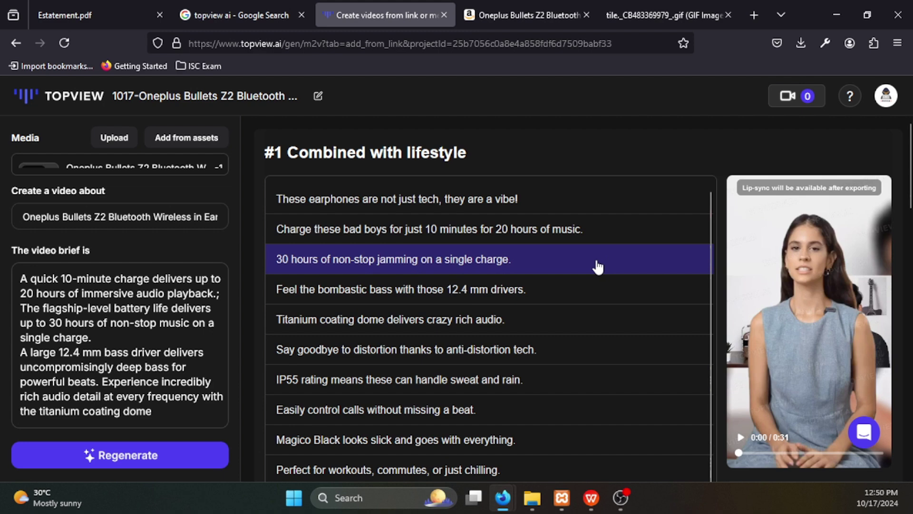
scroll(715, 320, down, 2)
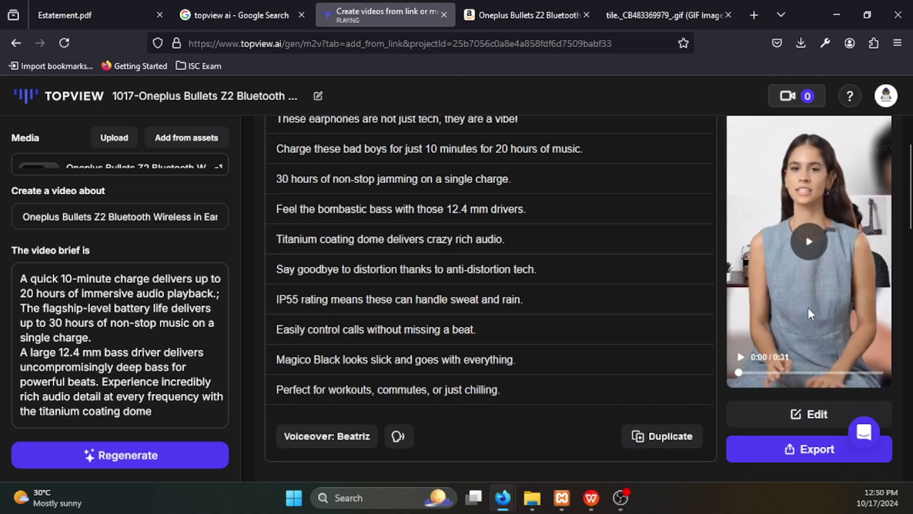
scroll(565, 223, up, 2)
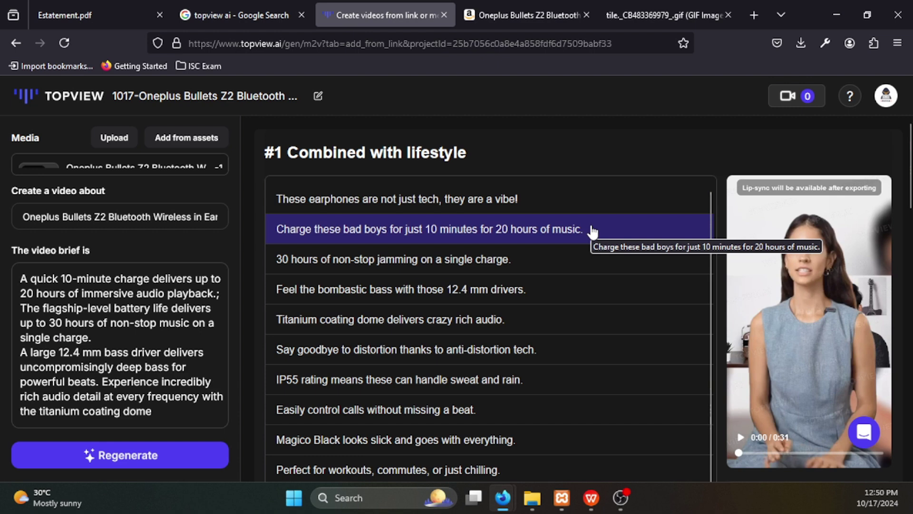
scroll(677, 238, down, 3)
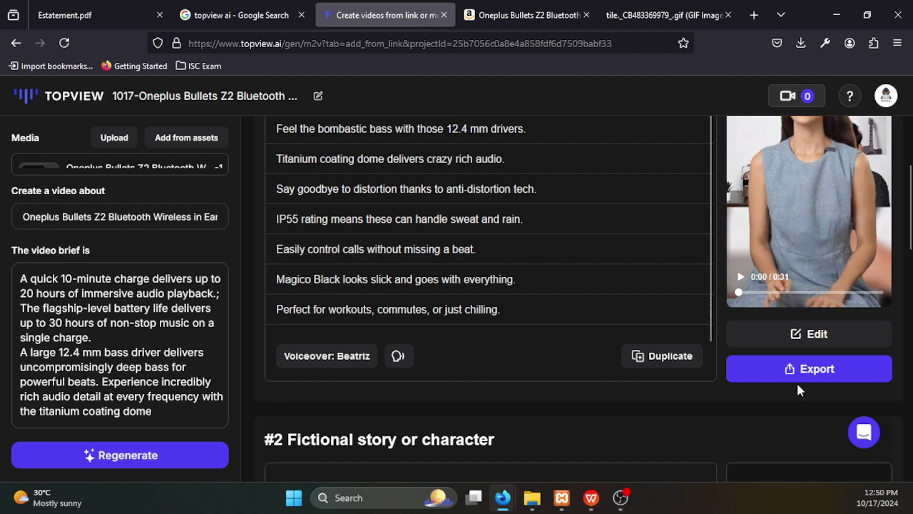
scroll(793, 253, up, 2)
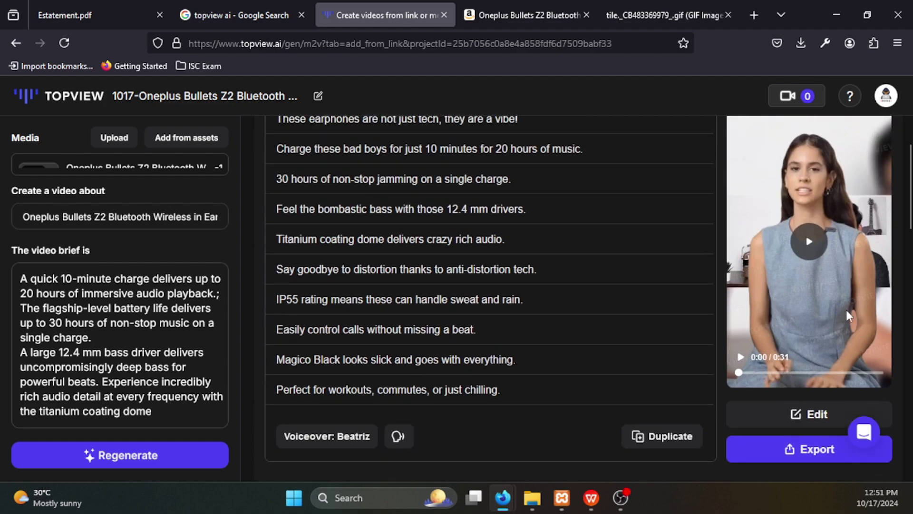
scroll(812, 362, down, 2)
Export the #1 lifestyle script video with a watermark for 5 credits
click(797, 376)
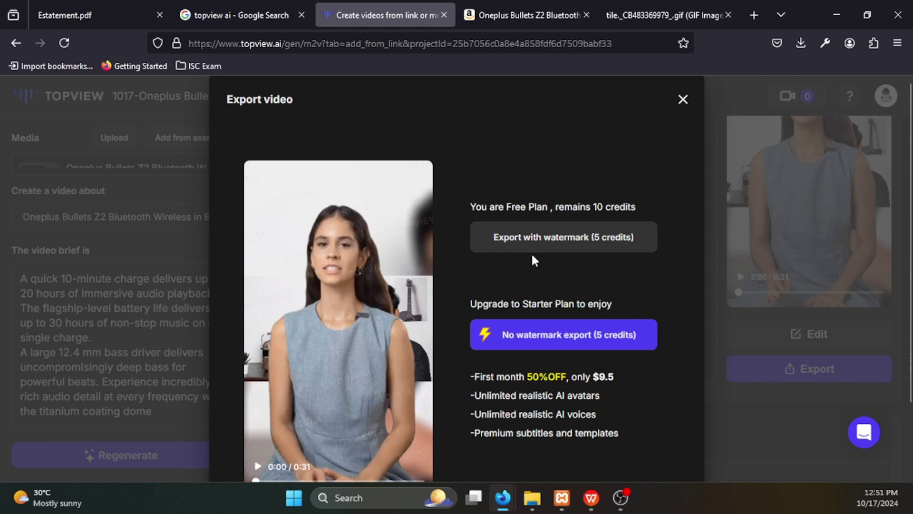
click(540, 240)
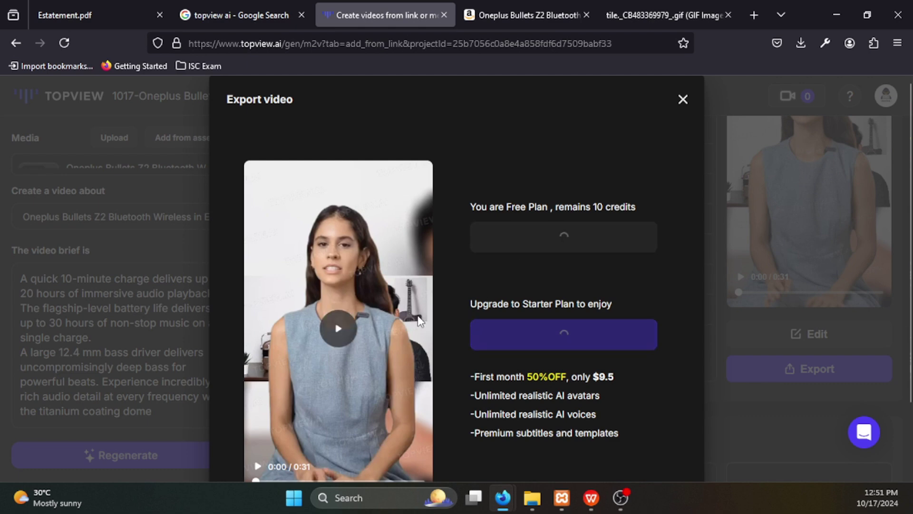